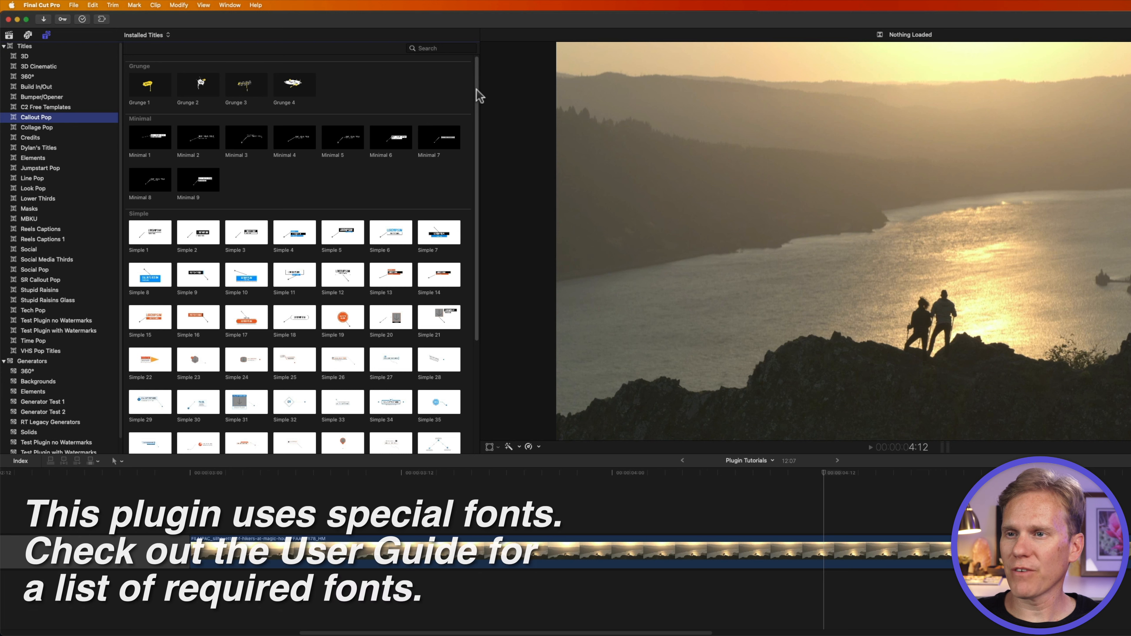
Add the Tech 6 callout title to the hikers clip, object-tracked to the two hikers, and trim it to the clip's end.
drag(476, 89, 485, 227)
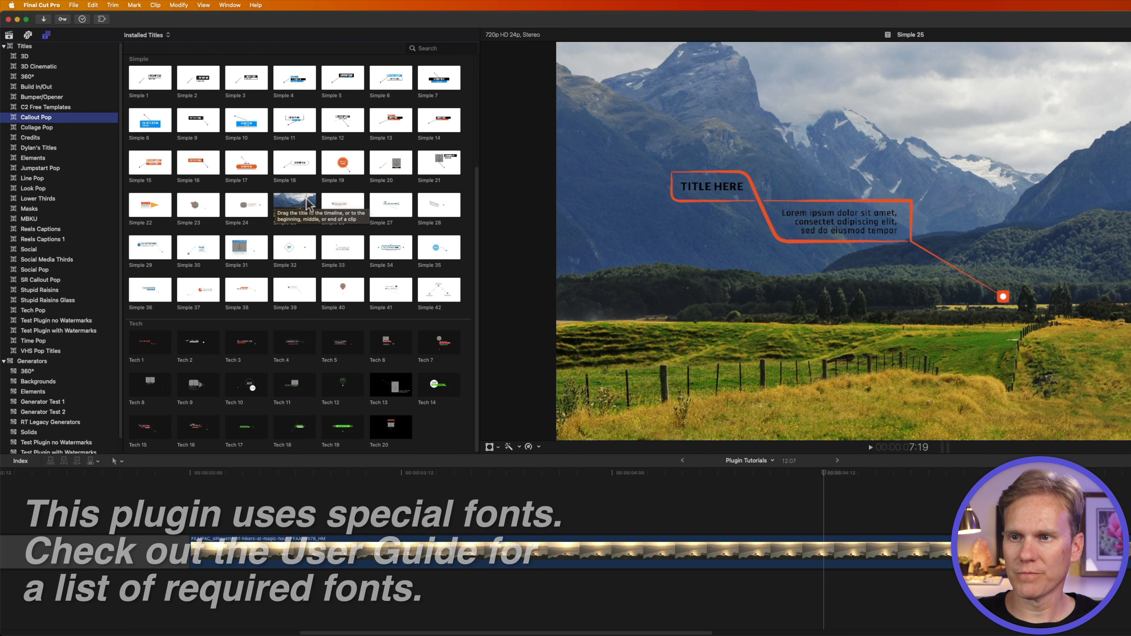
drag(382, 346, 938, 314)
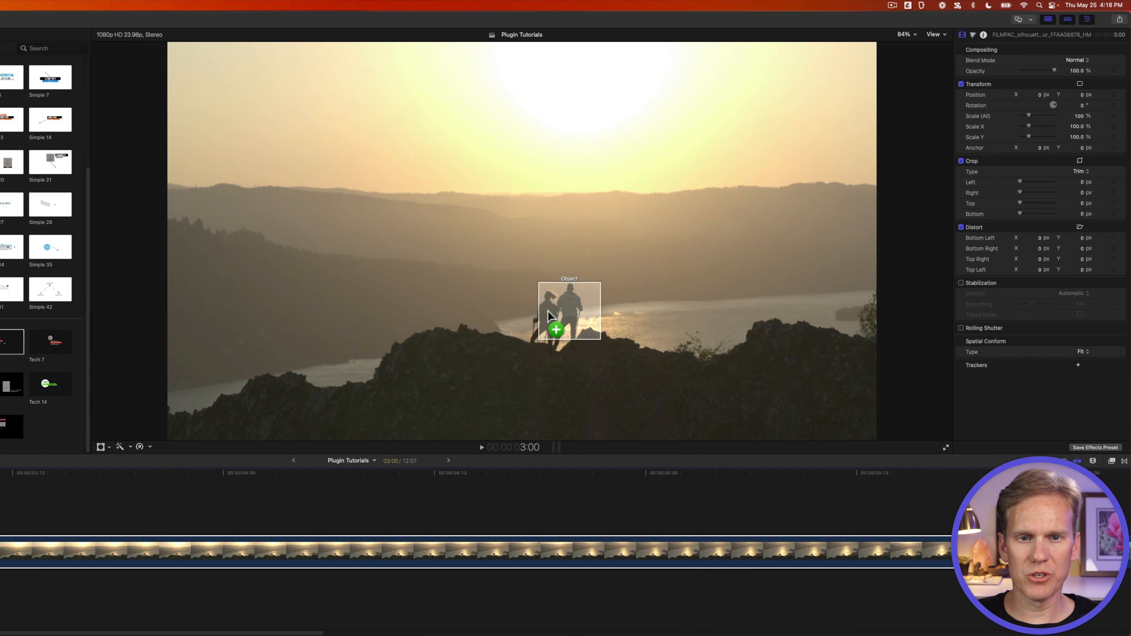
mouse_move(548, 313)
mouse_down()
mouse_move(560, 307)
mouse_move(559, 360)
mouse_move(559, 332)
mouse_up()
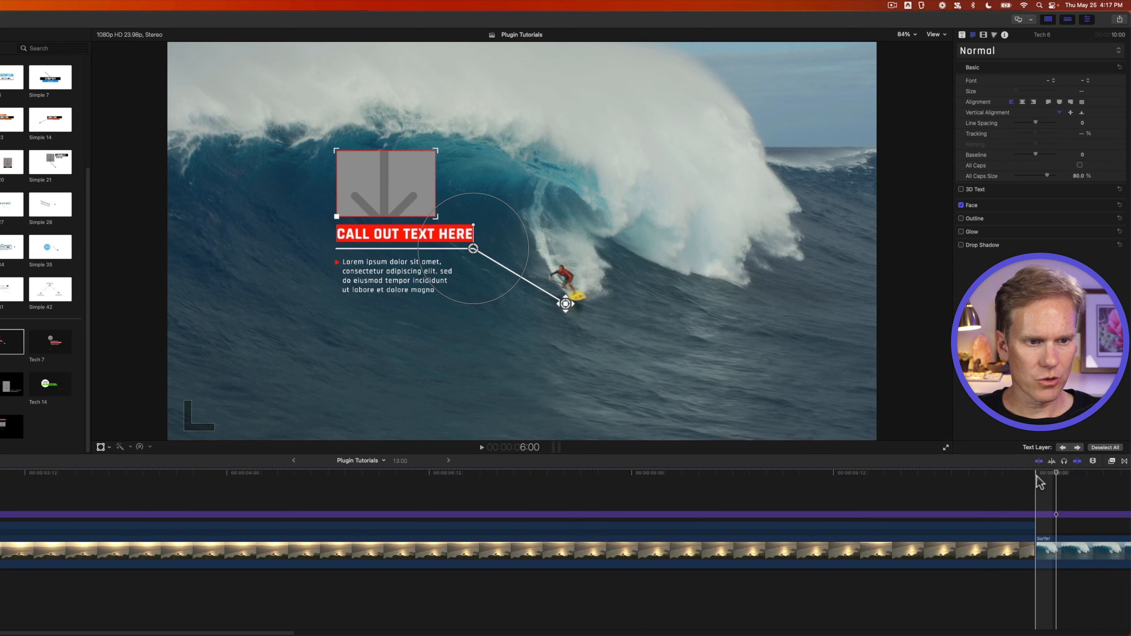
click(1036, 516)
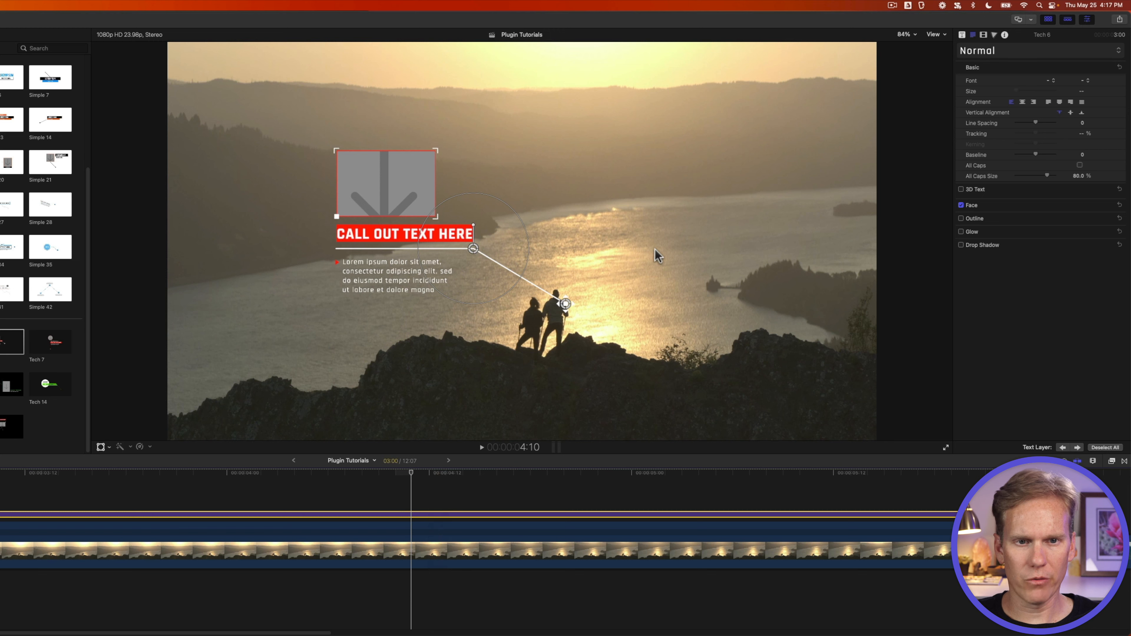
Analyze the object track around the two hikers, check the callout's tracker options, and finish the transform.
right_click(658, 256)
click(665, 253)
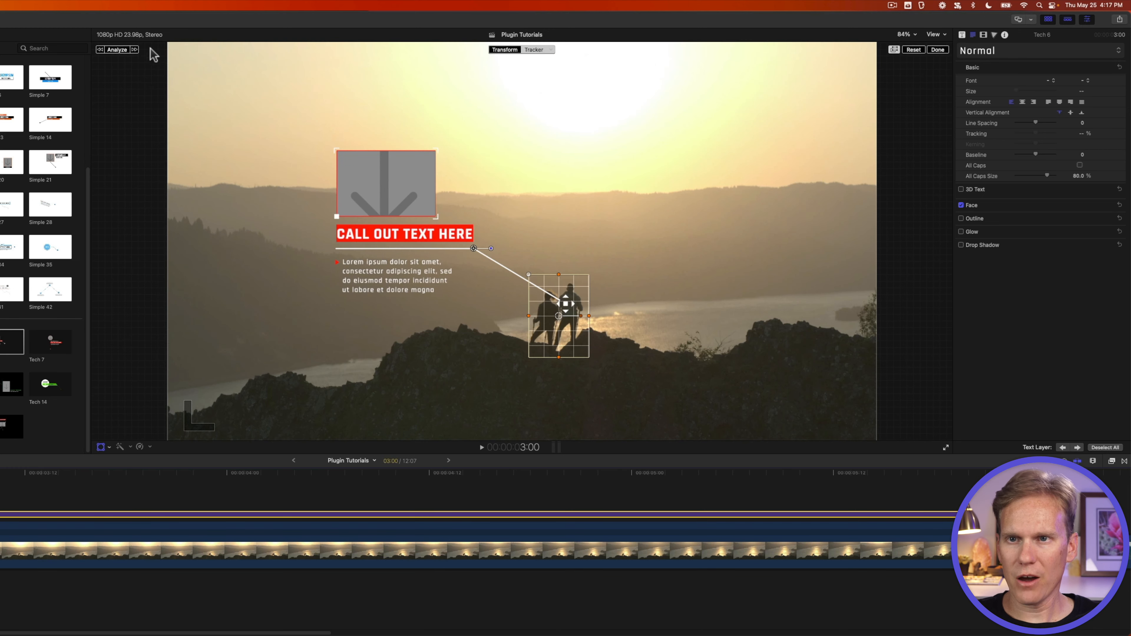
click(117, 50)
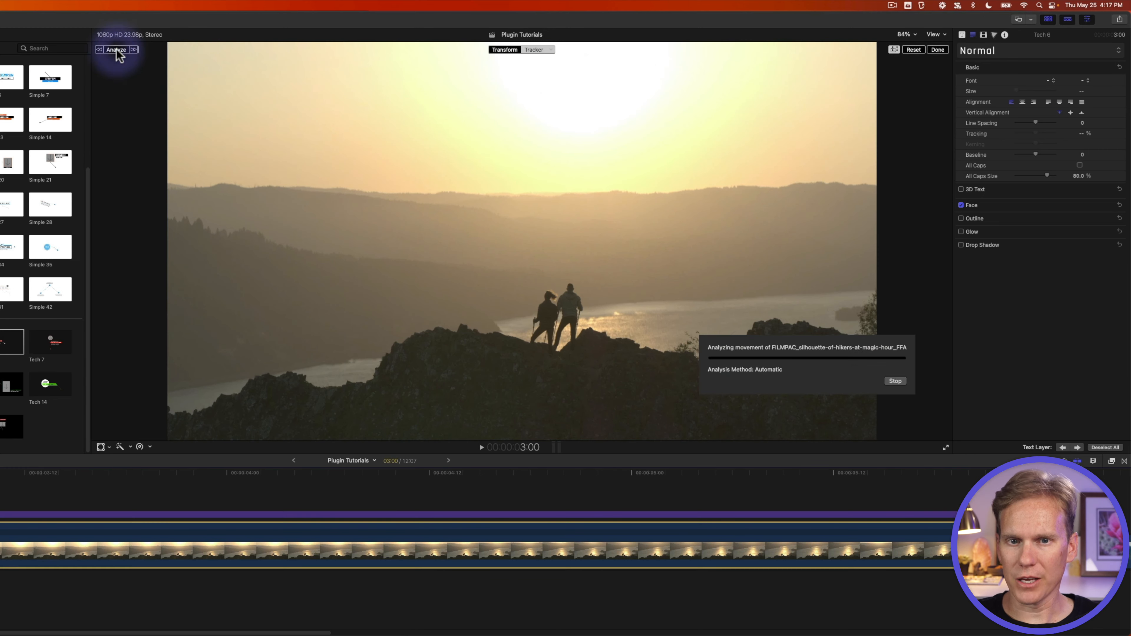
click(551, 50)
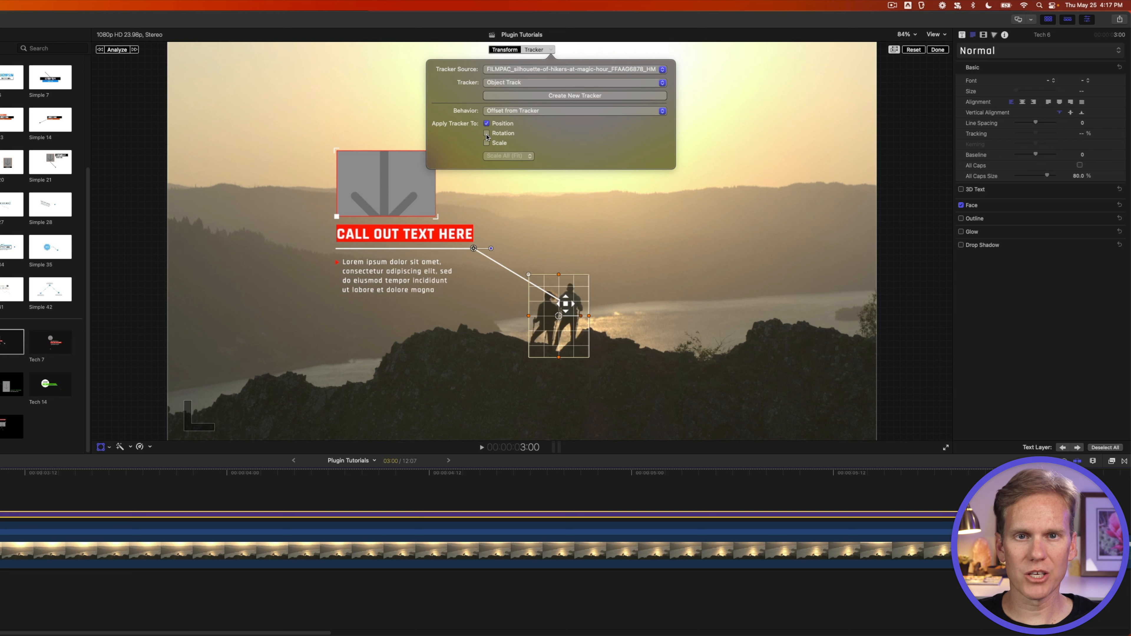
click(631, 227)
click(938, 49)
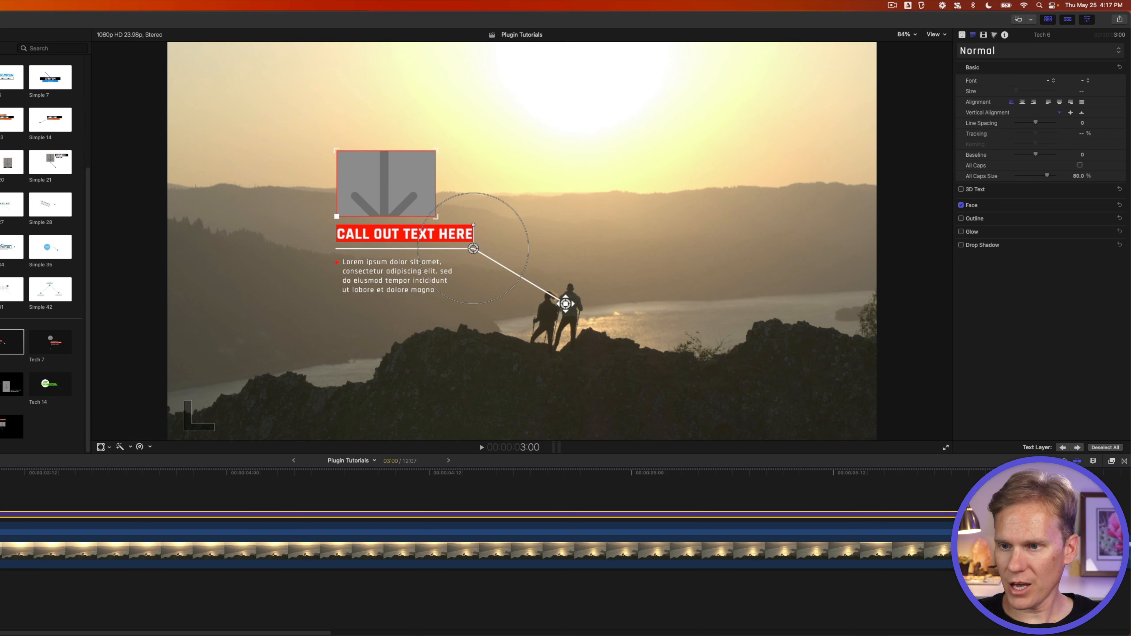
Play back the tracked callout, move its point just above the hikers' heads, and reposition and enlarge the callout.
key(space)
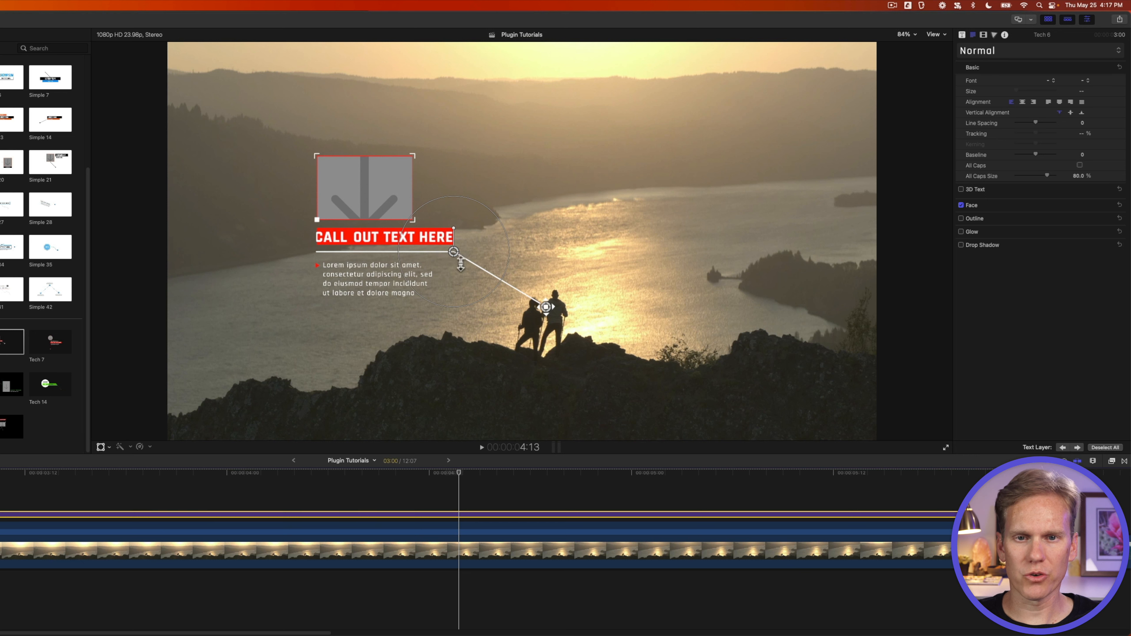
drag(546, 307, 547, 295)
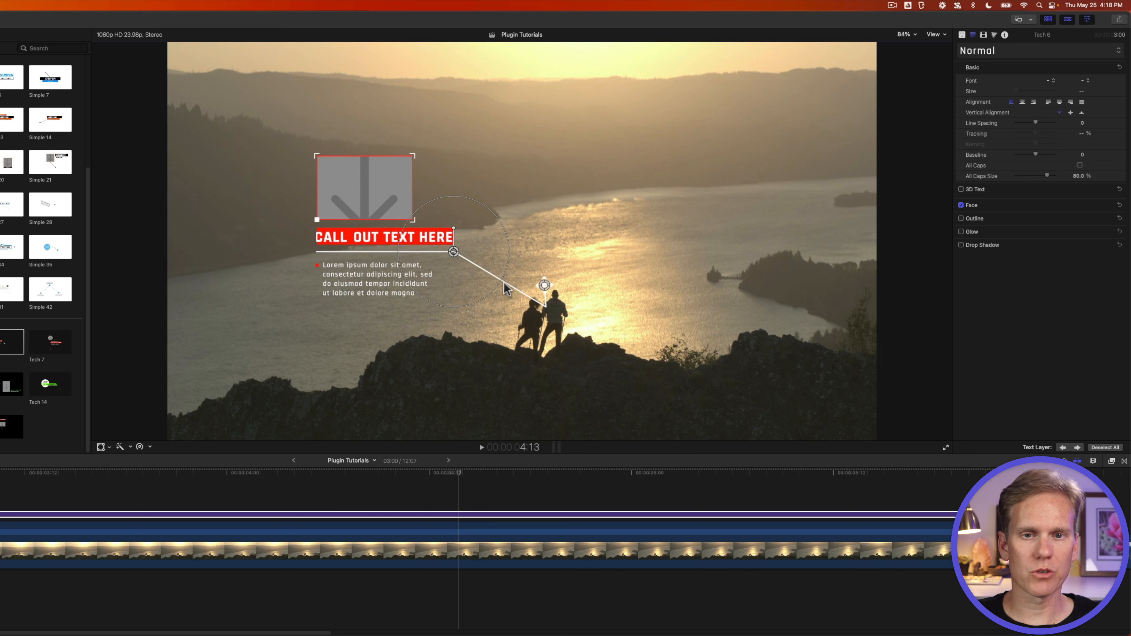
drag(453, 253, 540, 185)
key(super+z)
click(359, 241)
mouse_move(359, 241)
mouse_down()
mouse_move(358, 262)
mouse_move(358, 243)
mouse_up()
Replace the callout's heading text with STUPID RAISINS.
double_click(358, 199)
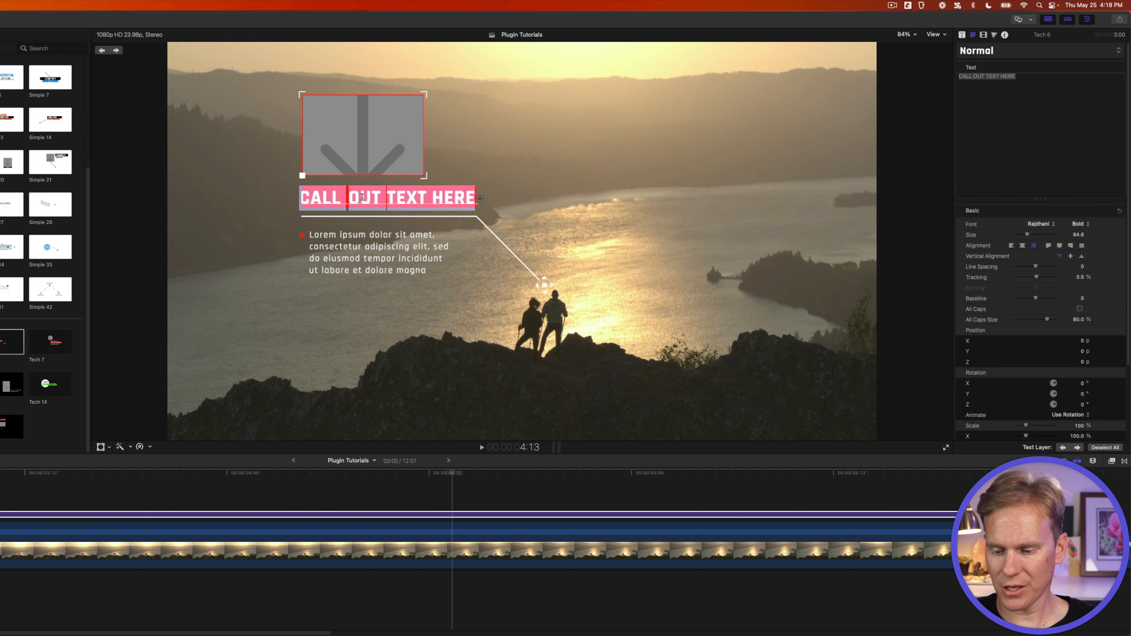
text(STUPID RAISINS)
key(Tab)
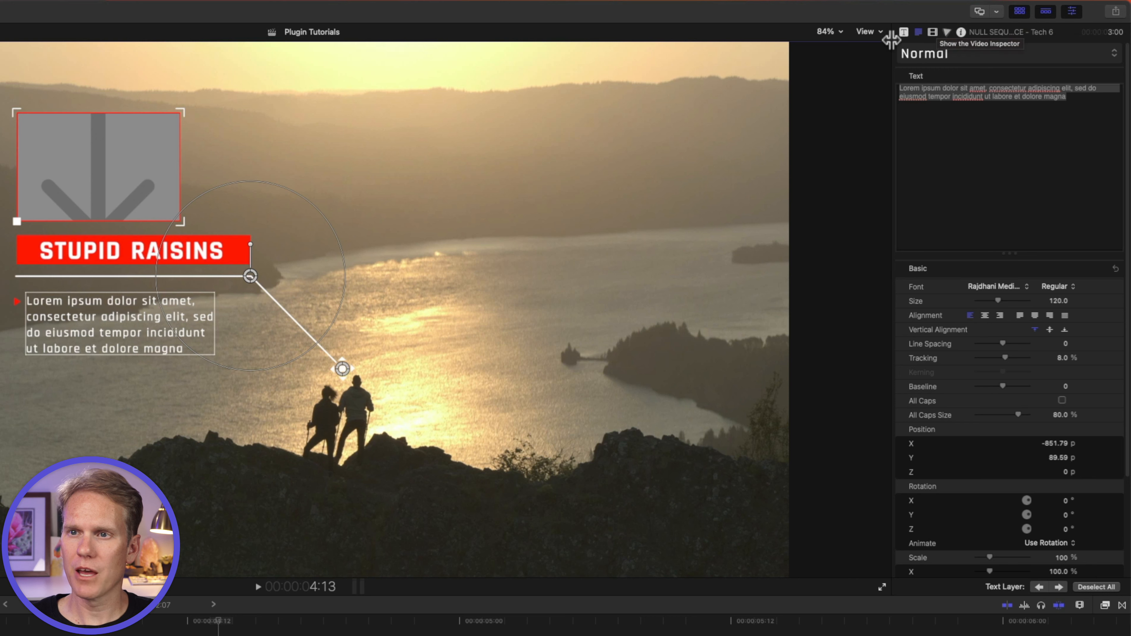
Enable the Build In animation in the callout title's published parameters.
click(903, 32)
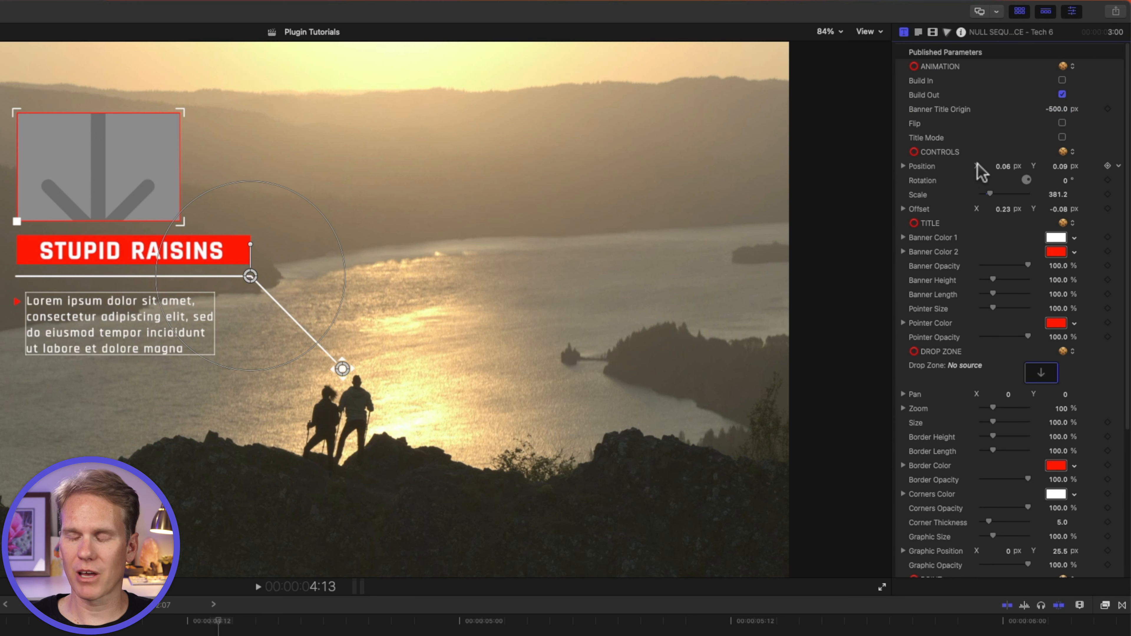
click(1062, 80)
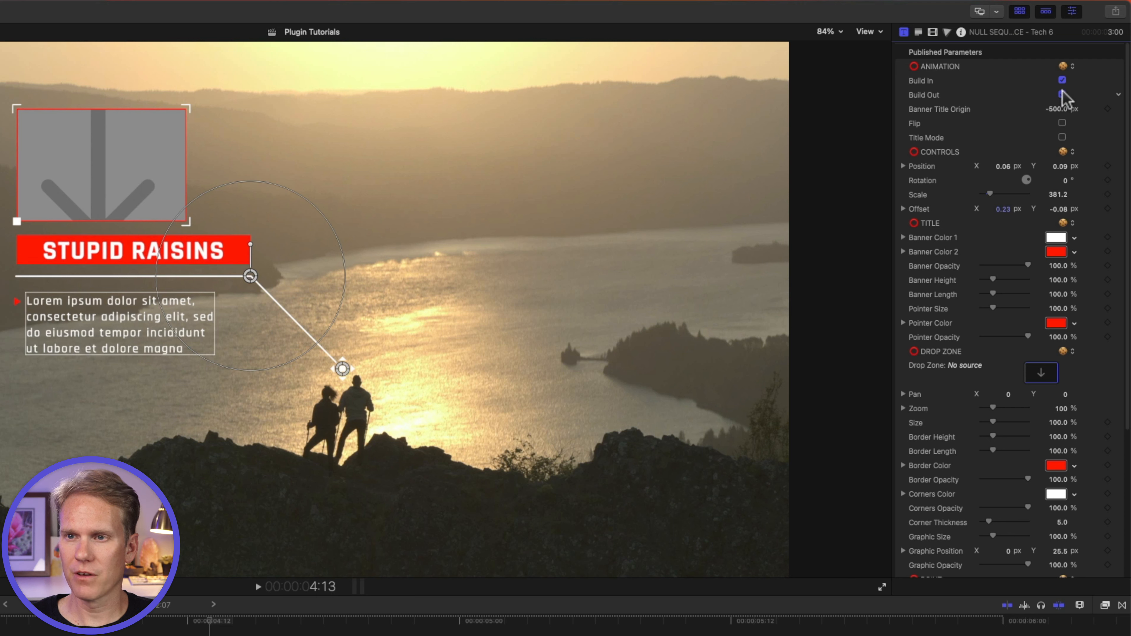
Try the callout's Flip and Title Mode options, switching each on and back off.
click(1062, 123)
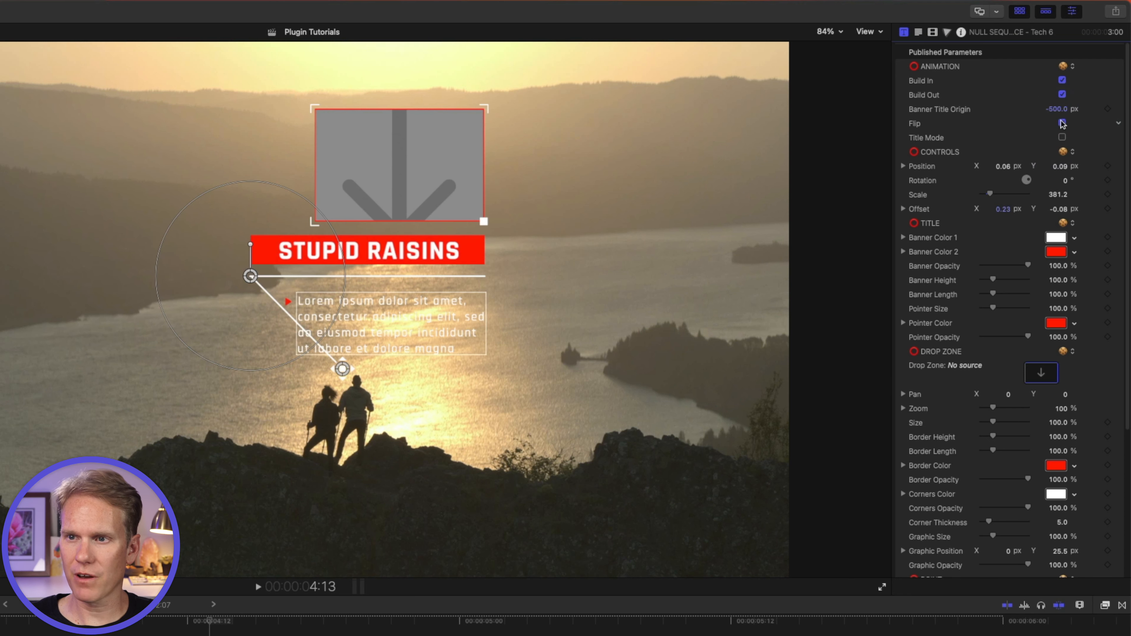
click(1062, 124)
click(1063, 137)
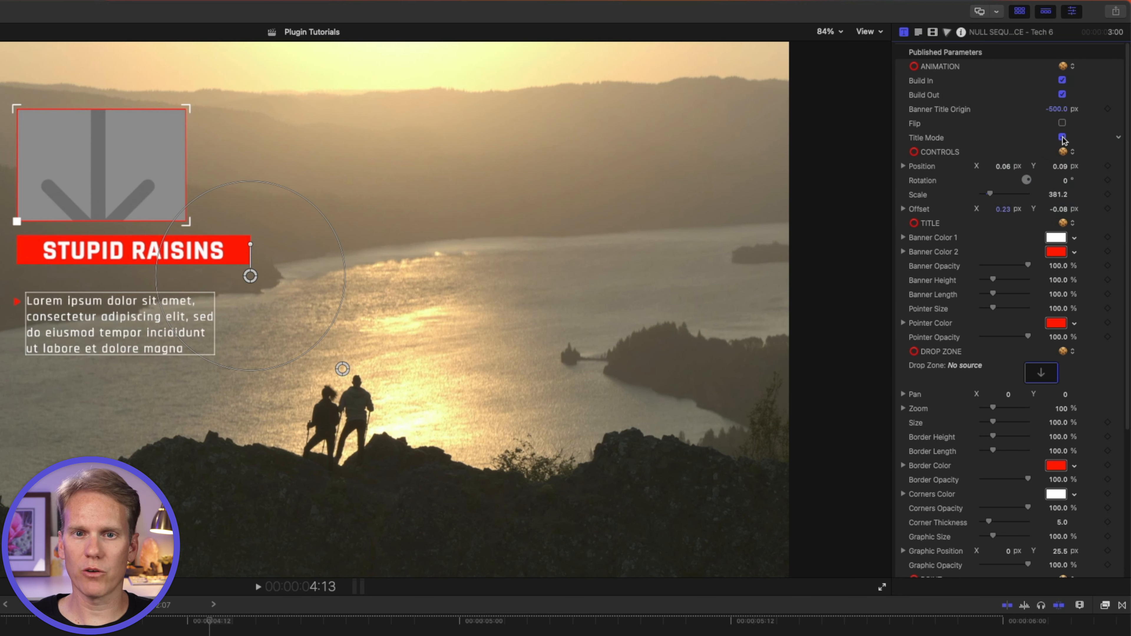
click(1062, 138)
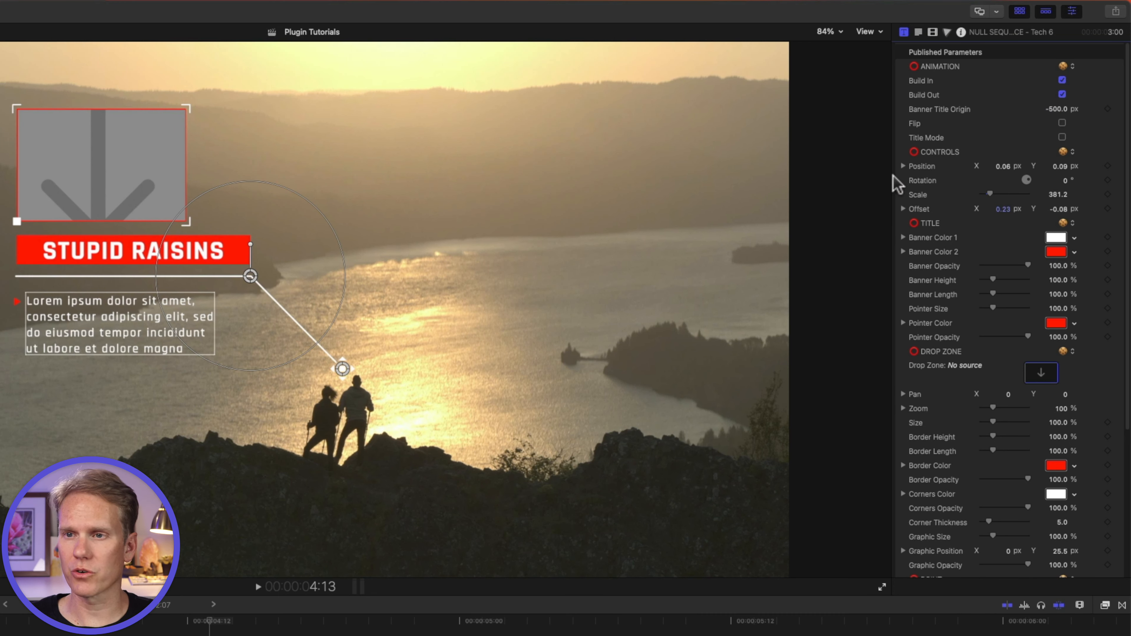
Set Banner Color 1 to the saved light purple swatch, and Banner Color 2 and Pointer Color to dark purple.
scroll(1017, 174, down, 2)
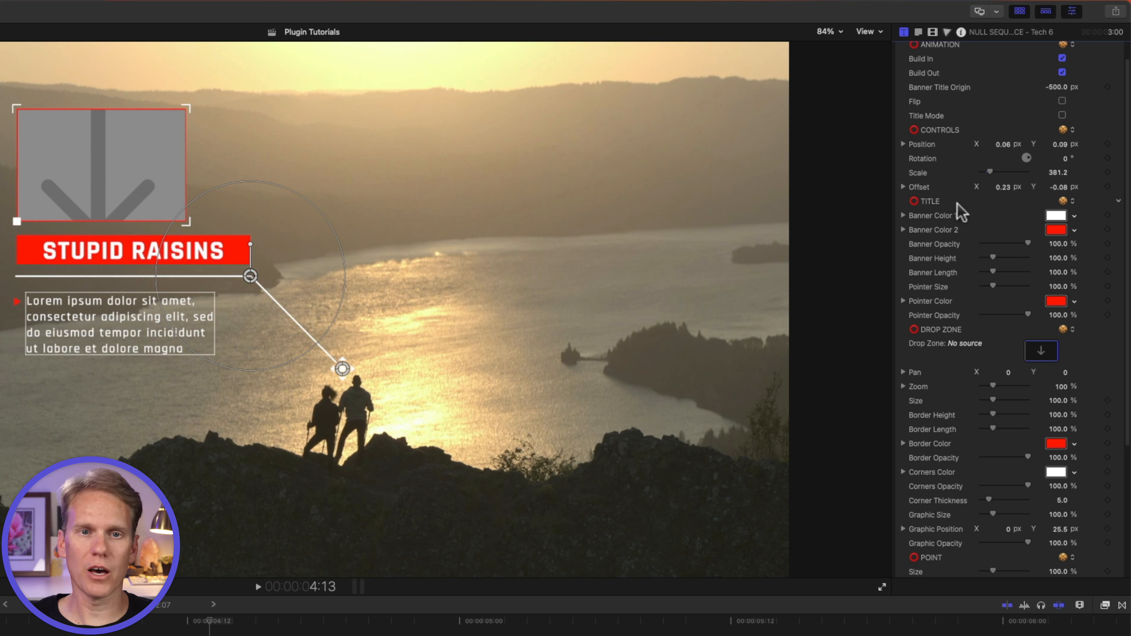
click(1056, 216)
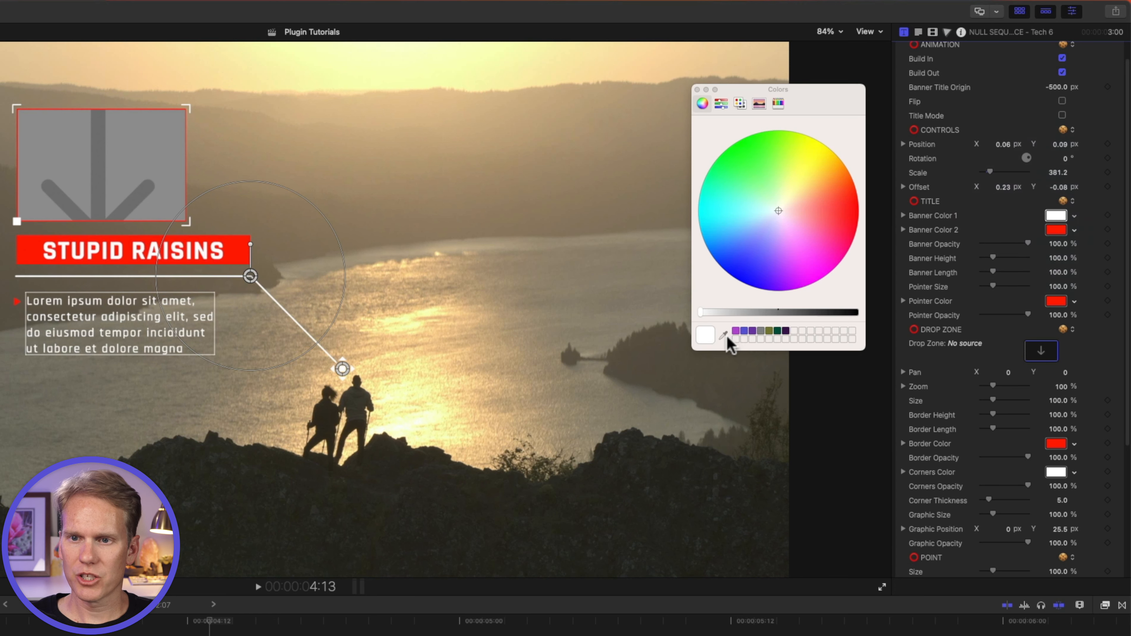
click(735, 331)
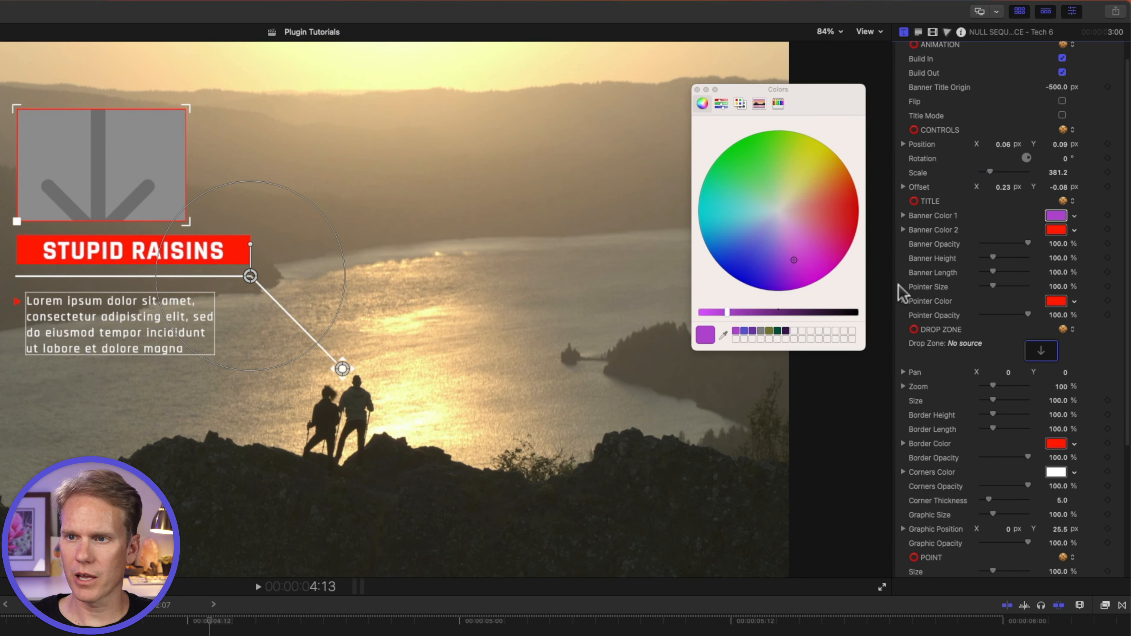
click(1055, 230)
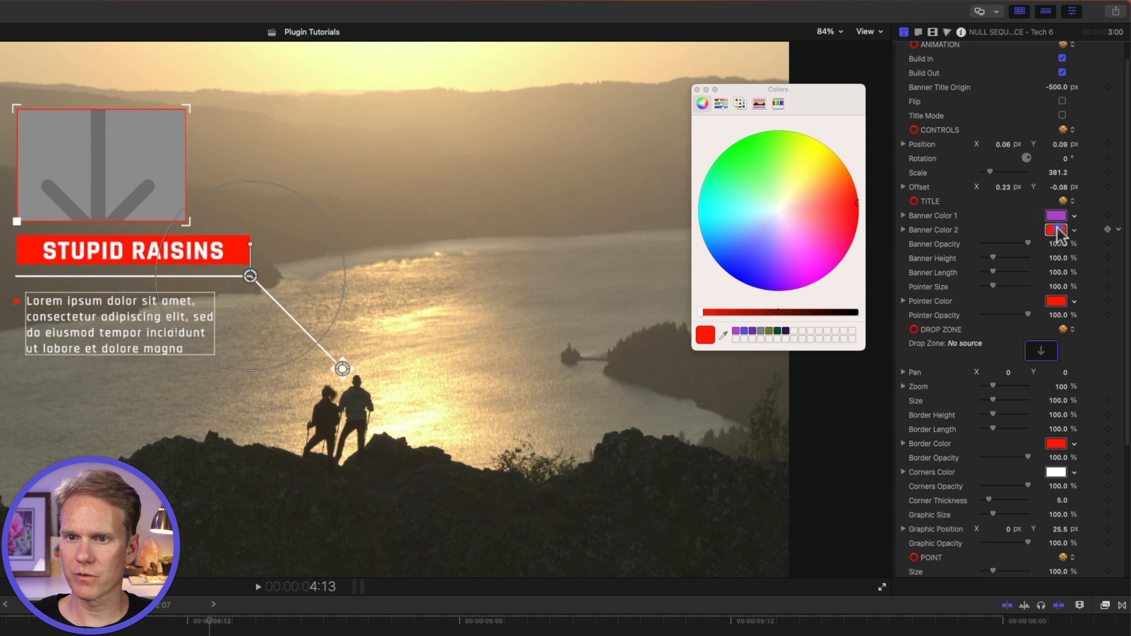
click(752, 330)
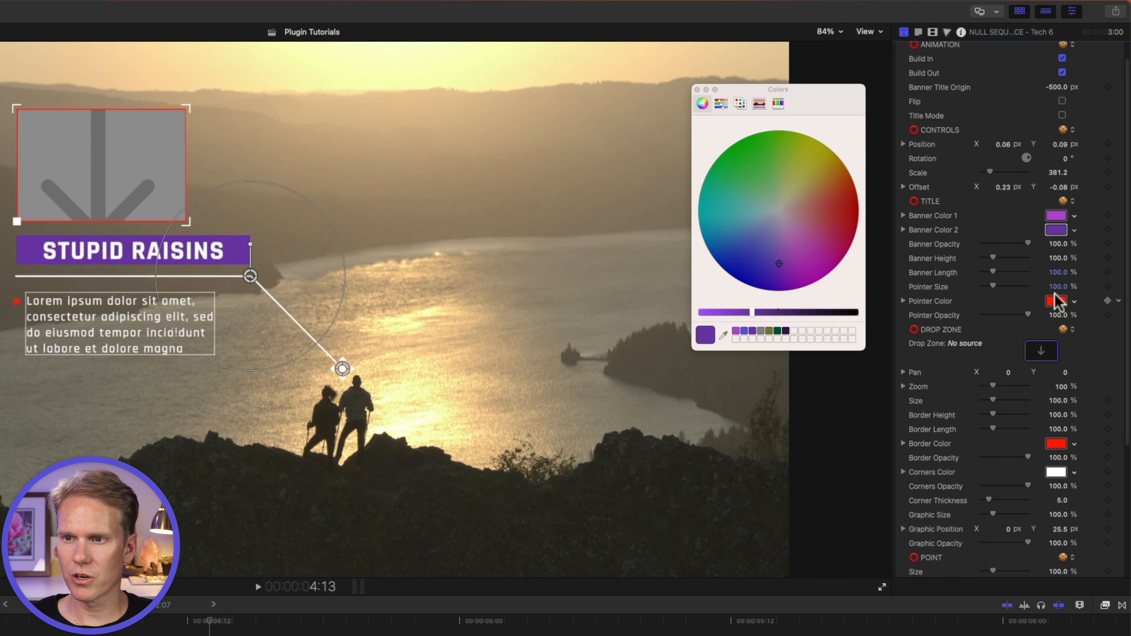
click(1055, 303)
Fill the callout's drop zone with the FILMPAC_high-fiving-hikers_FFAAM1346_HM clip and close the color picker.
scroll(1059, 308, down, 3)
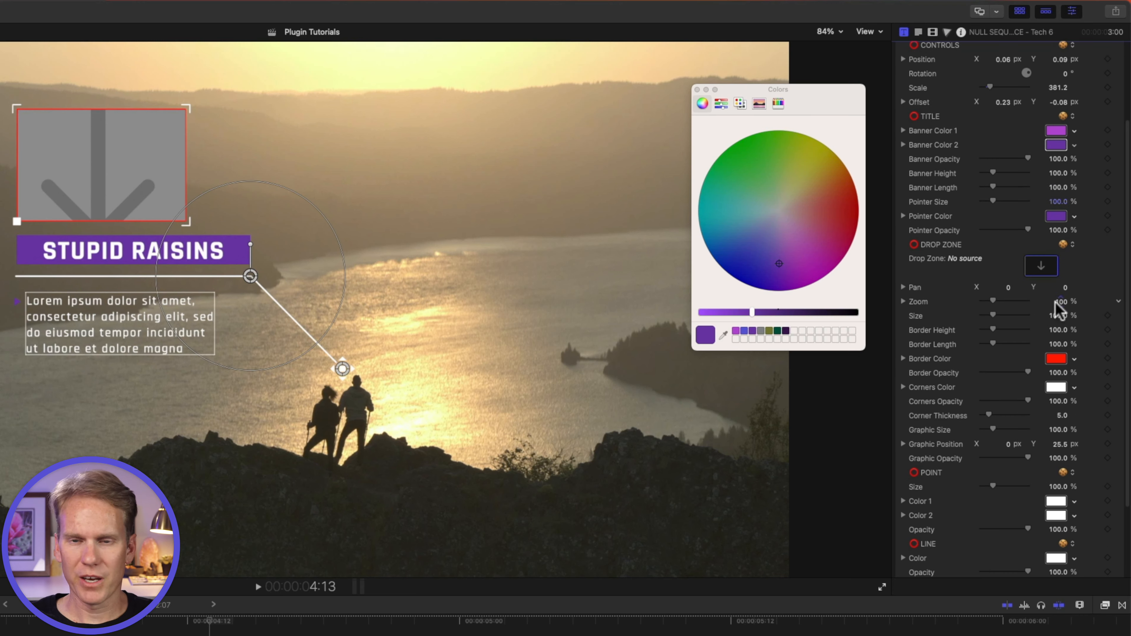
click(1041, 266)
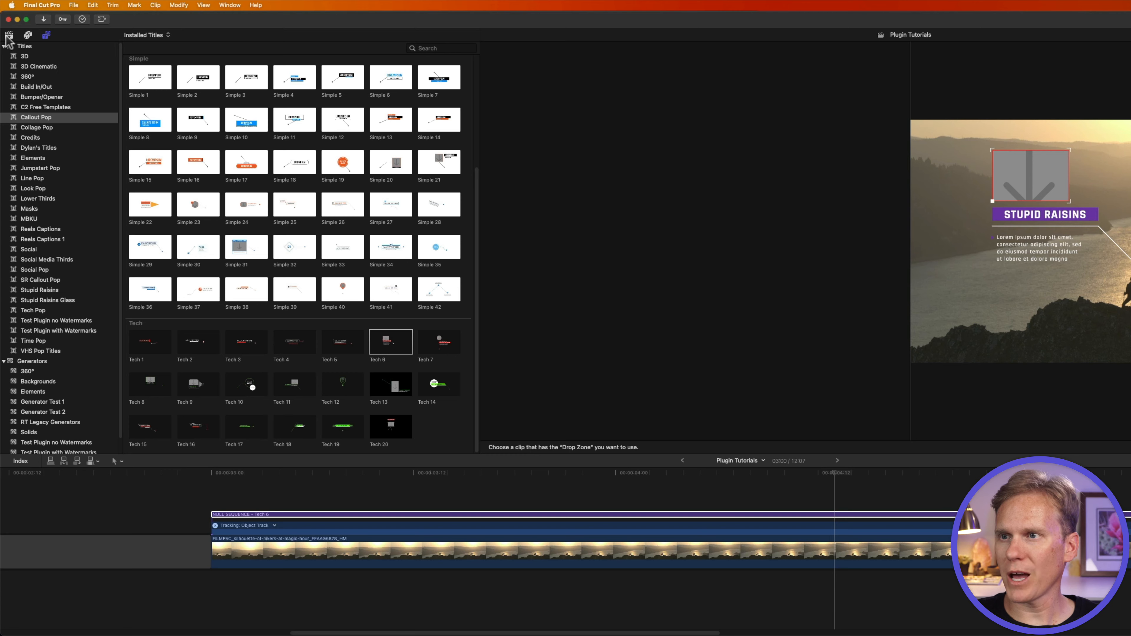
click(9, 36)
scroll(279, 314, down, 5)
scroll(279, 312, down, 10)
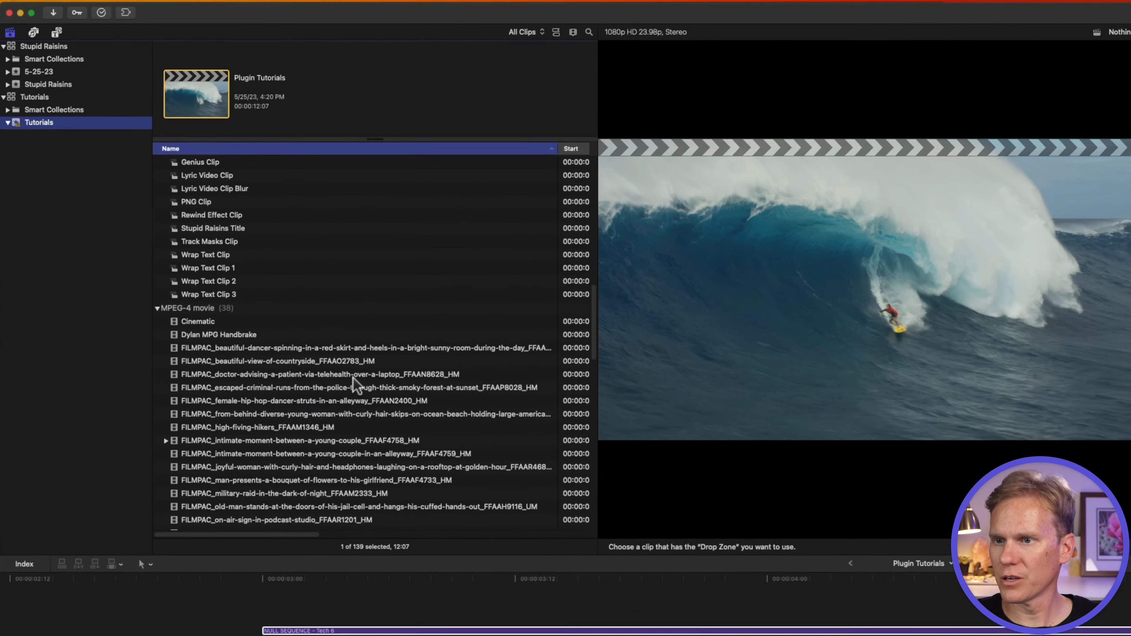
click(348, 427)
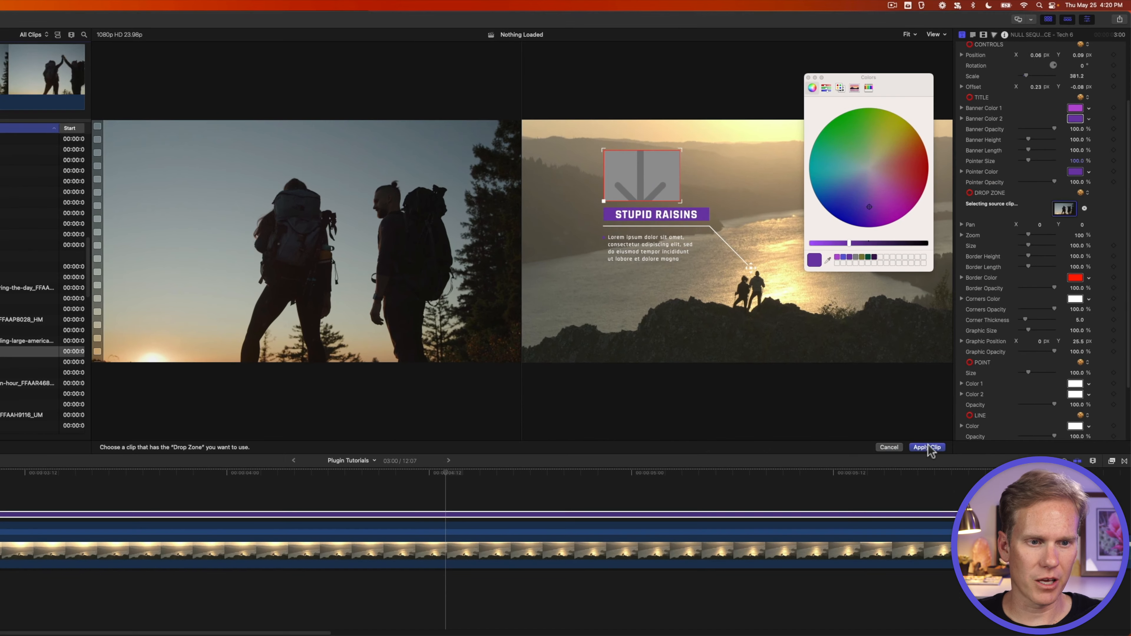
click(930, 448)
click(809, 77)
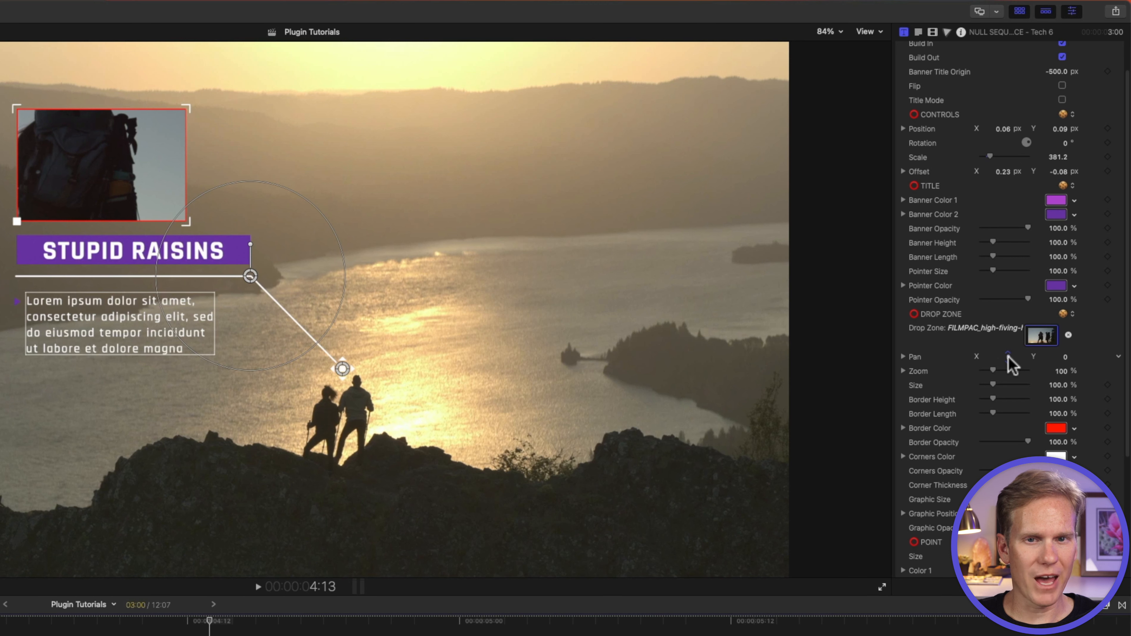
Reframe the drop zone footage with Pan X at -10.7 and Zoom at 41% so both hikers fit.
drag(1009, 356, 985, 356)
scroll(1028, 409, down, 1)
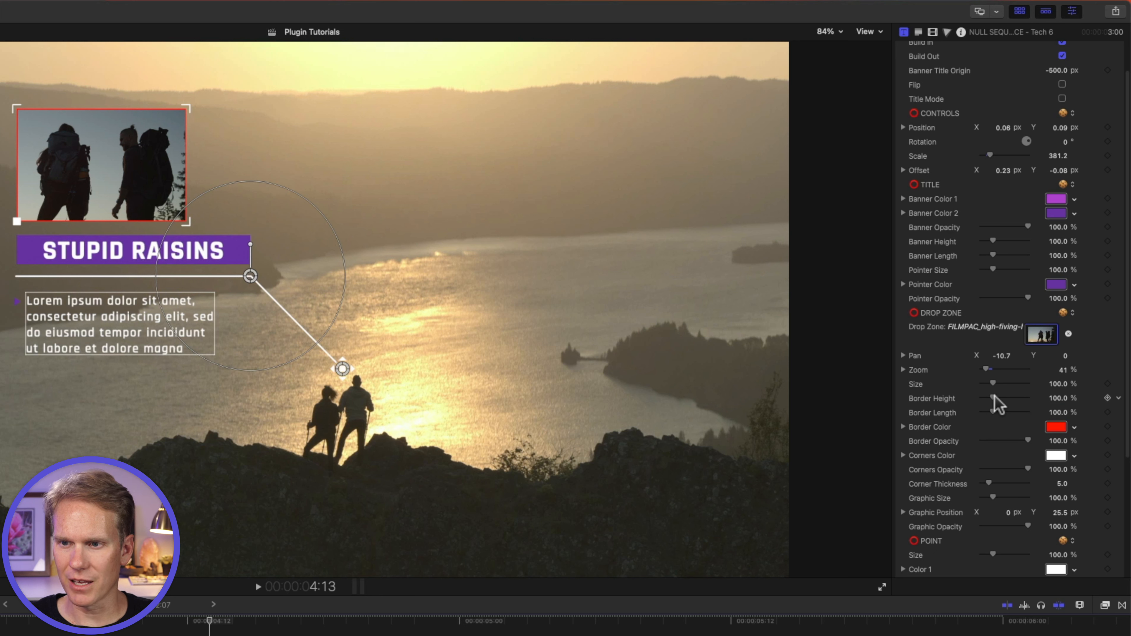
Try adjusting the drop zone's Border Height and Border Length, undoing each change.
drag(995, 397, 992, 394)
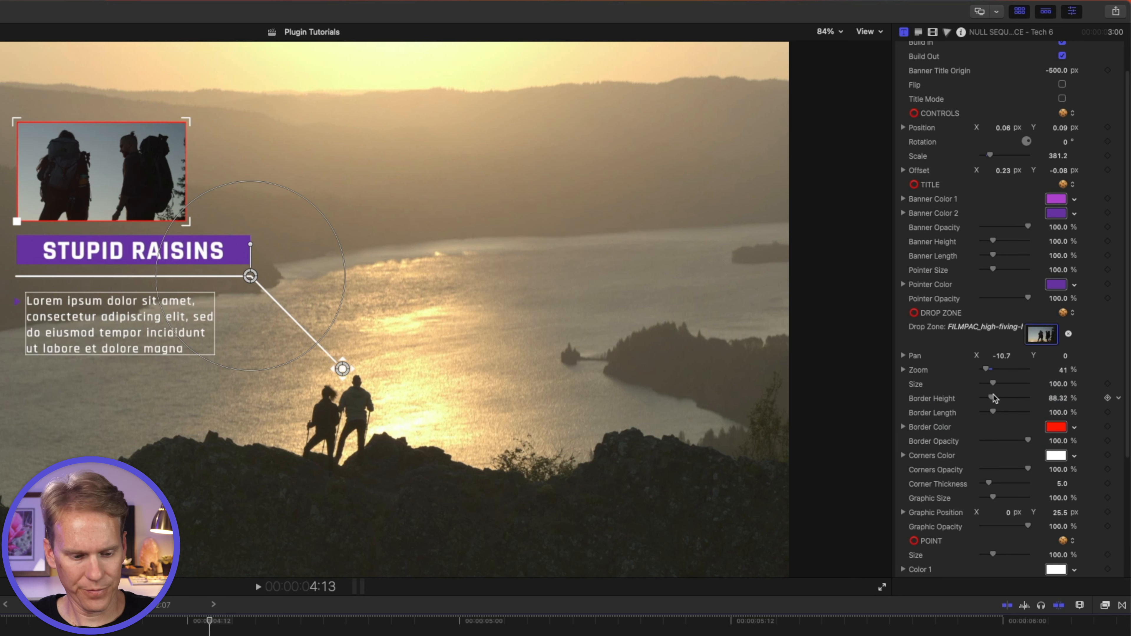
key(super+z)
drag(995, 409, 993, 408)
key(super+z)
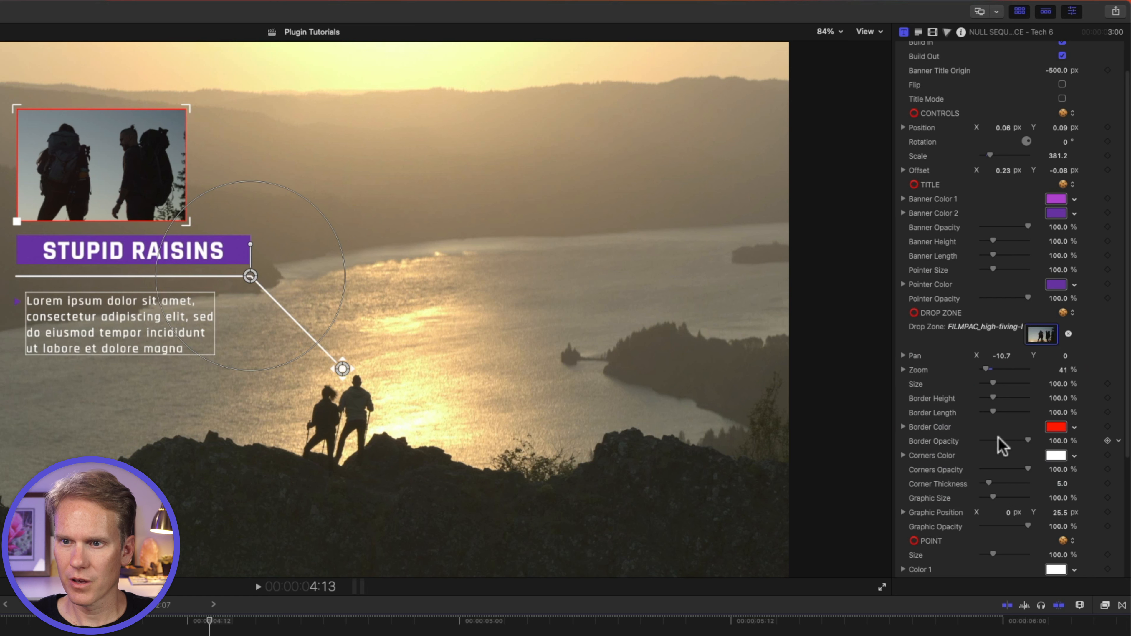
Set the drop zone's Border Color to the saved dark purple swatch.
click(1057, 427)
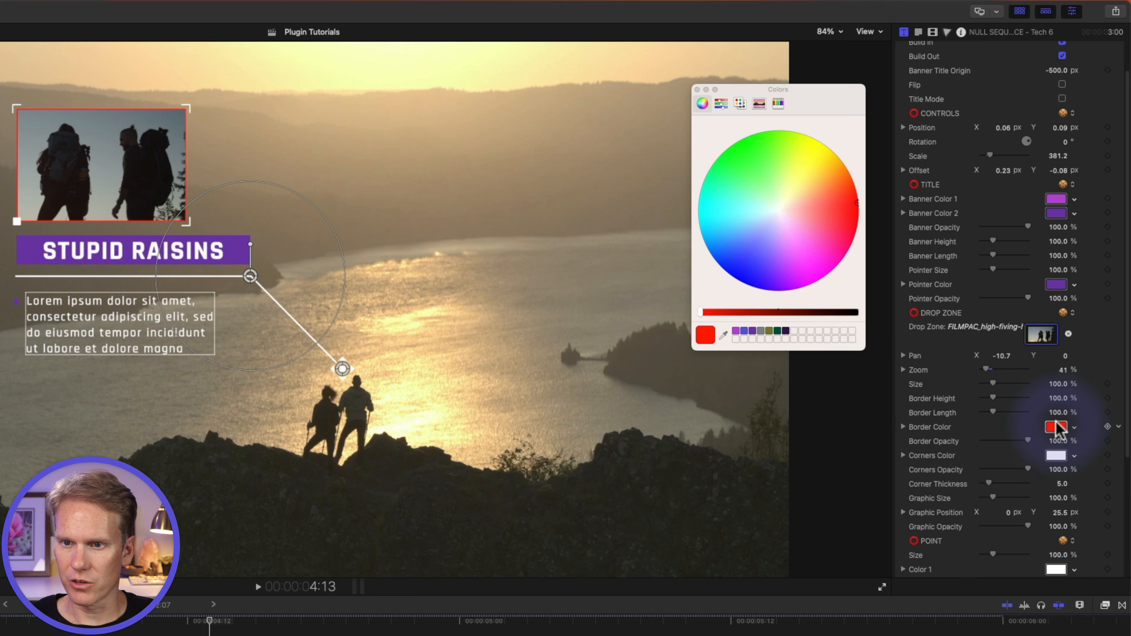
click(752, 331)
scroll(1035, 426, down, 2)
Try out the drop zone's Border Opacity and Graphic Size adjustments.
drag(1028, 410, 1114, 399)
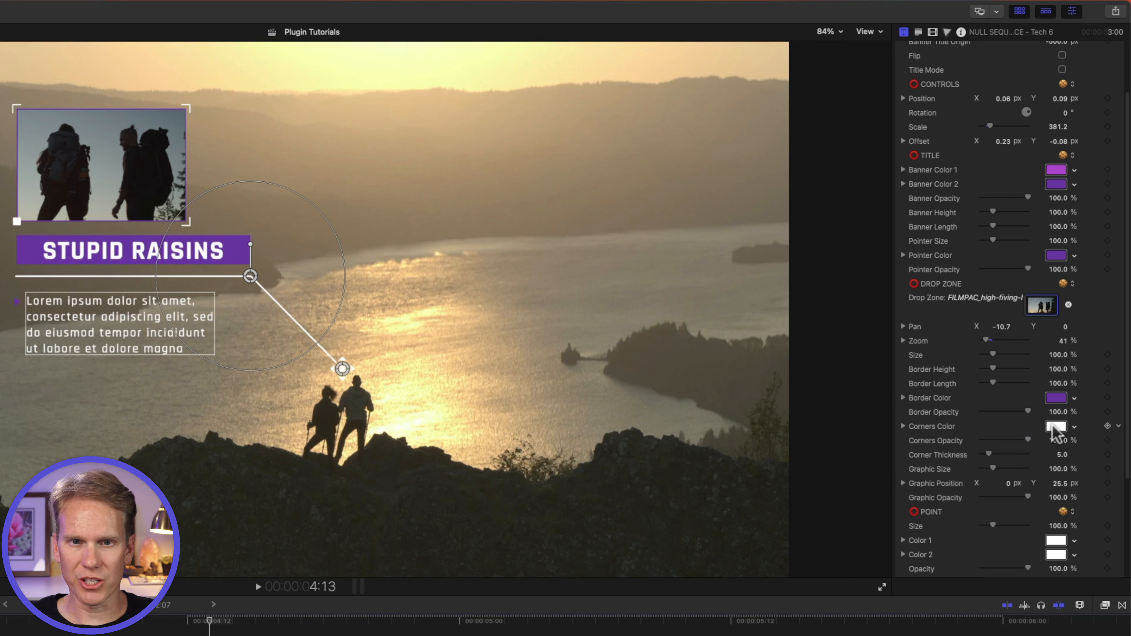
scroll(1056, 429, down, 1)
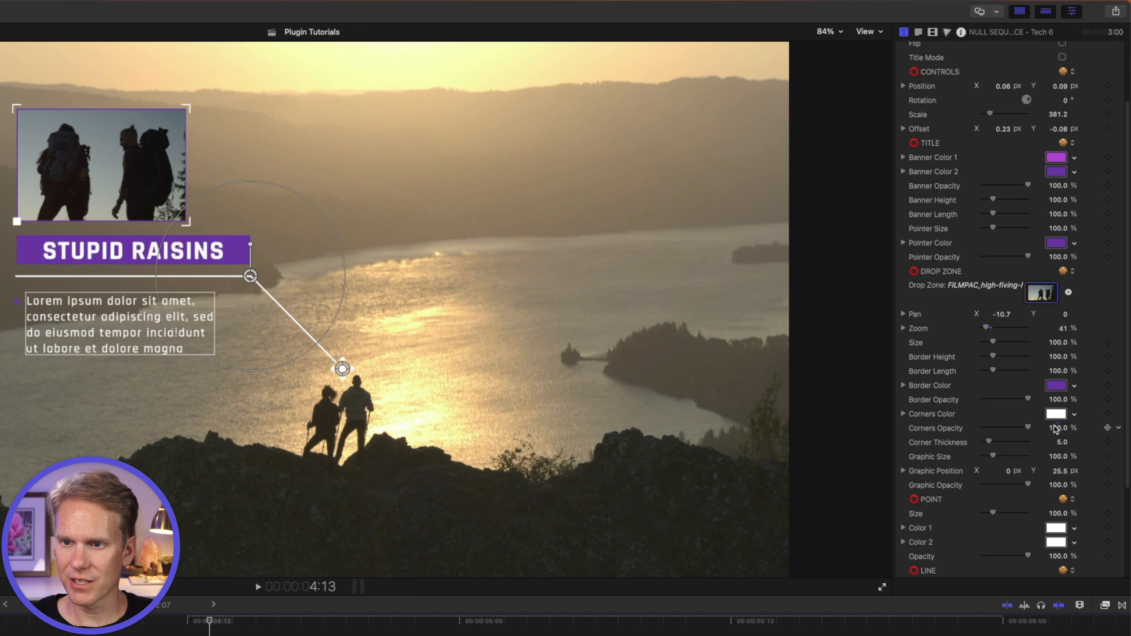
scroll(1055, 429, down, 2)
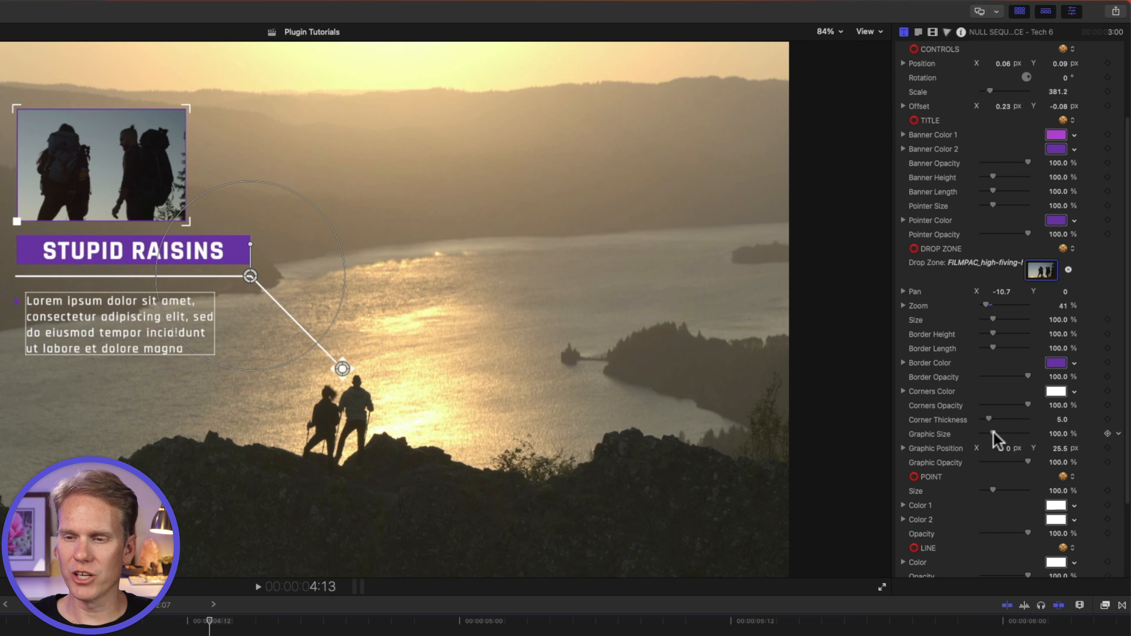
drag(994, 432, 1065, 461)
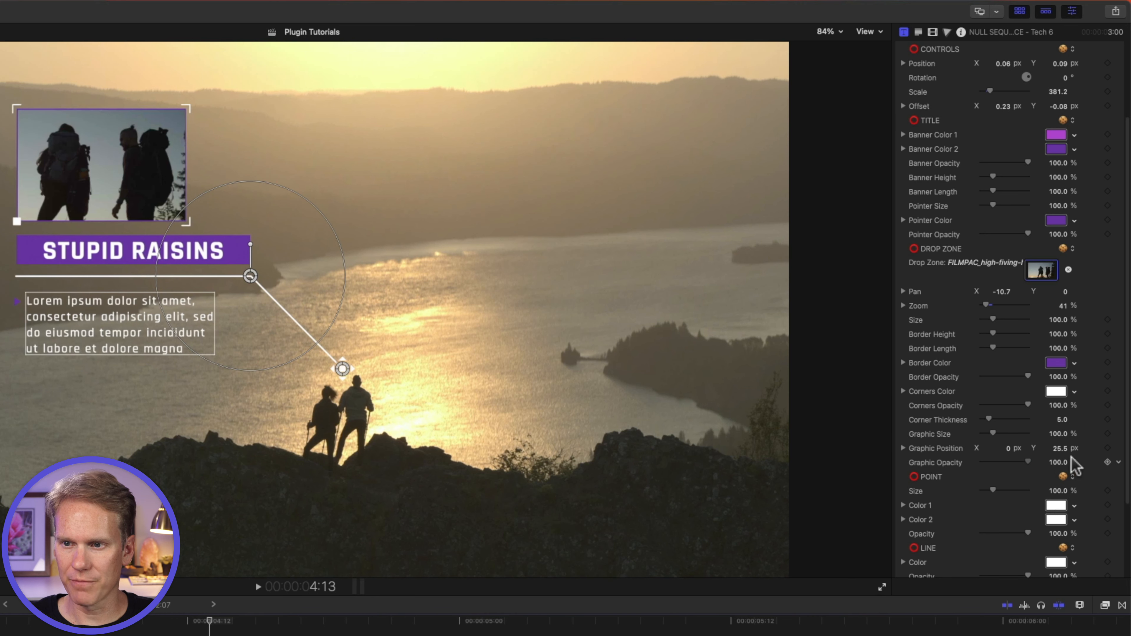
Set the callout point's Size to 107.13% and its Color 1 to the saved dark purple swatch.
scroll(904, 464, down, 3)
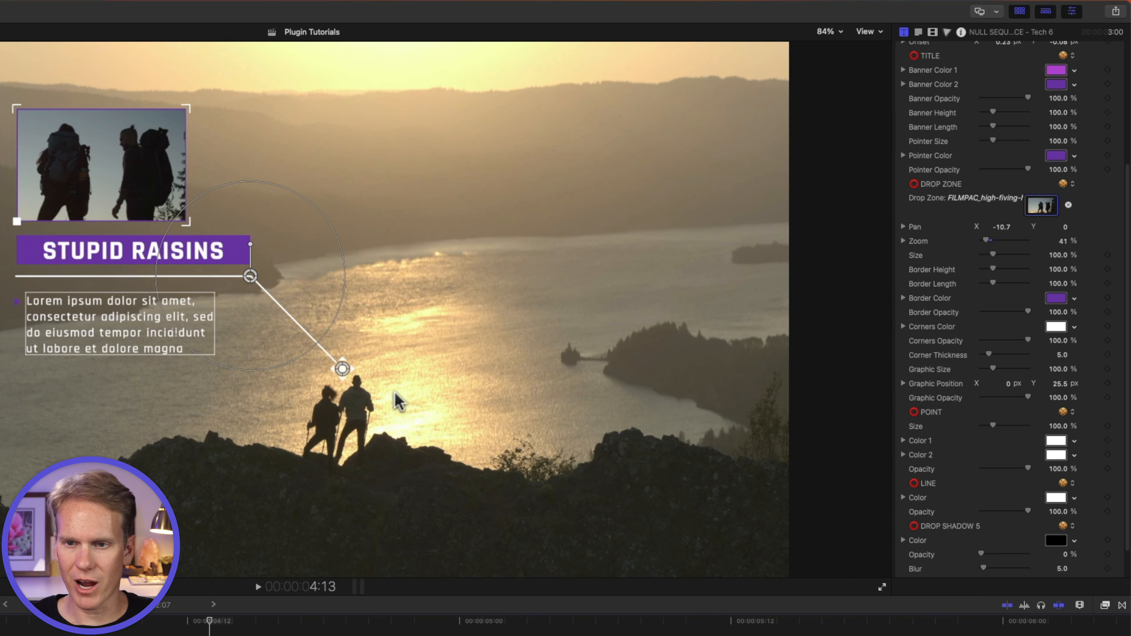
drag(993, 426, 1002, 426)
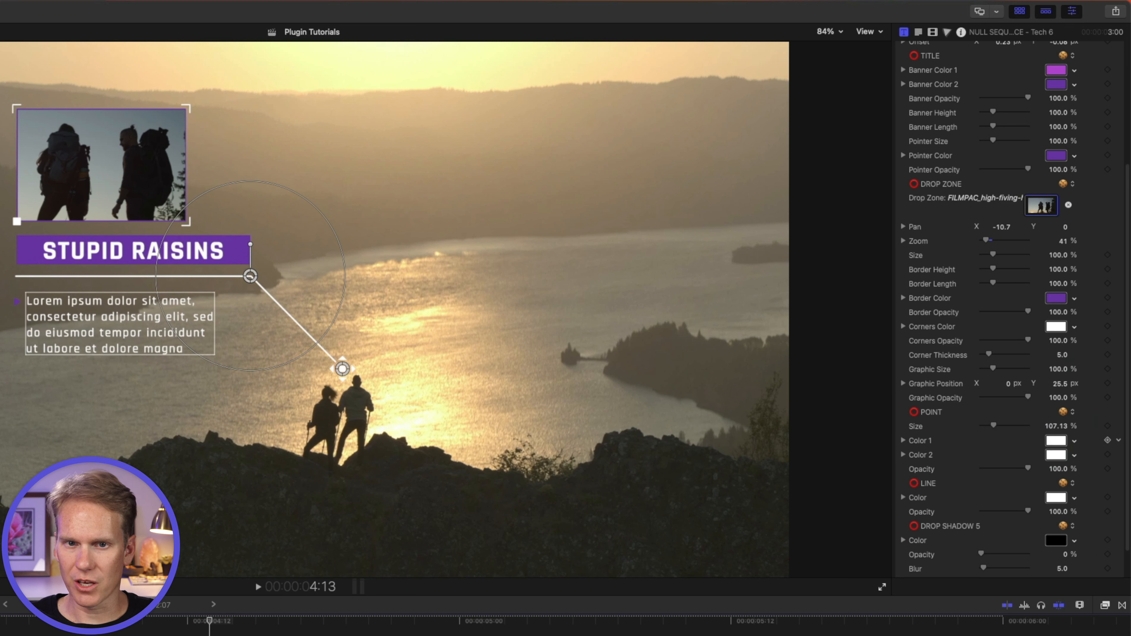
click(1055, 442)
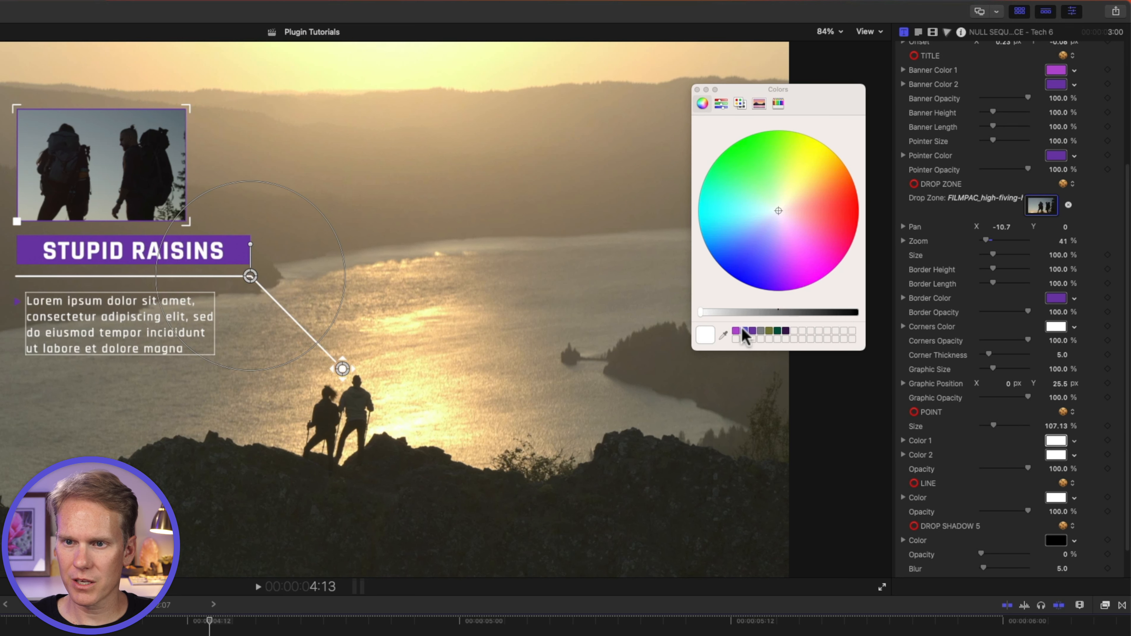
click(752, 332)
click(697, 90)
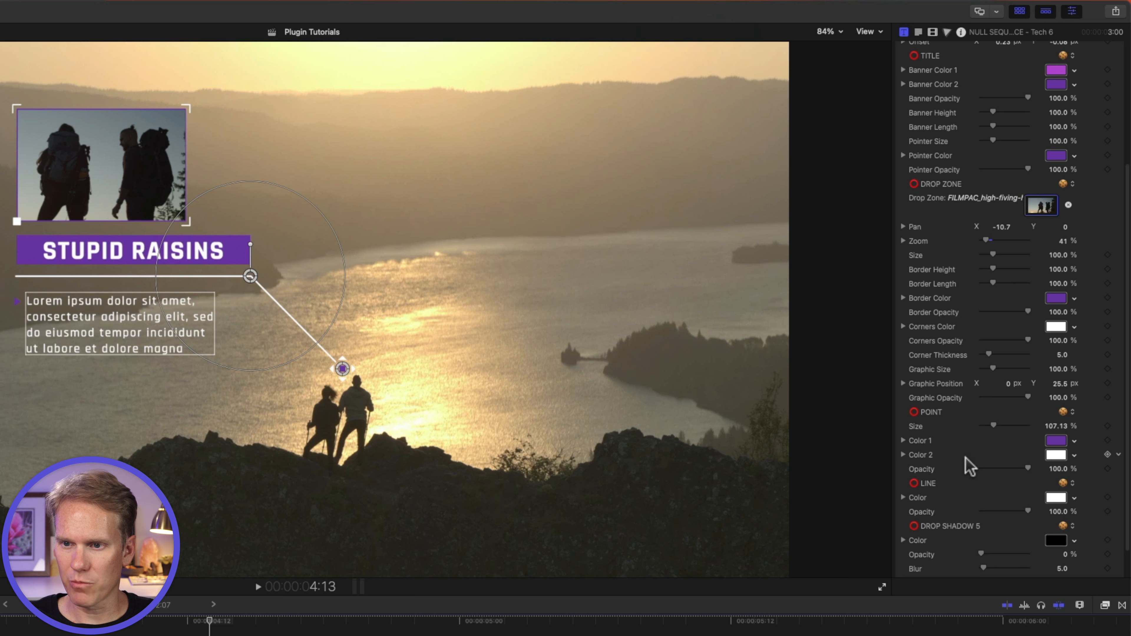
drag(1028, 468, 1071, 462)
Set the drop shadow's Opacity to 100%, increase its Blur, and play back the tracked title from 3:00.
scroll(1035, 451, down, 2)
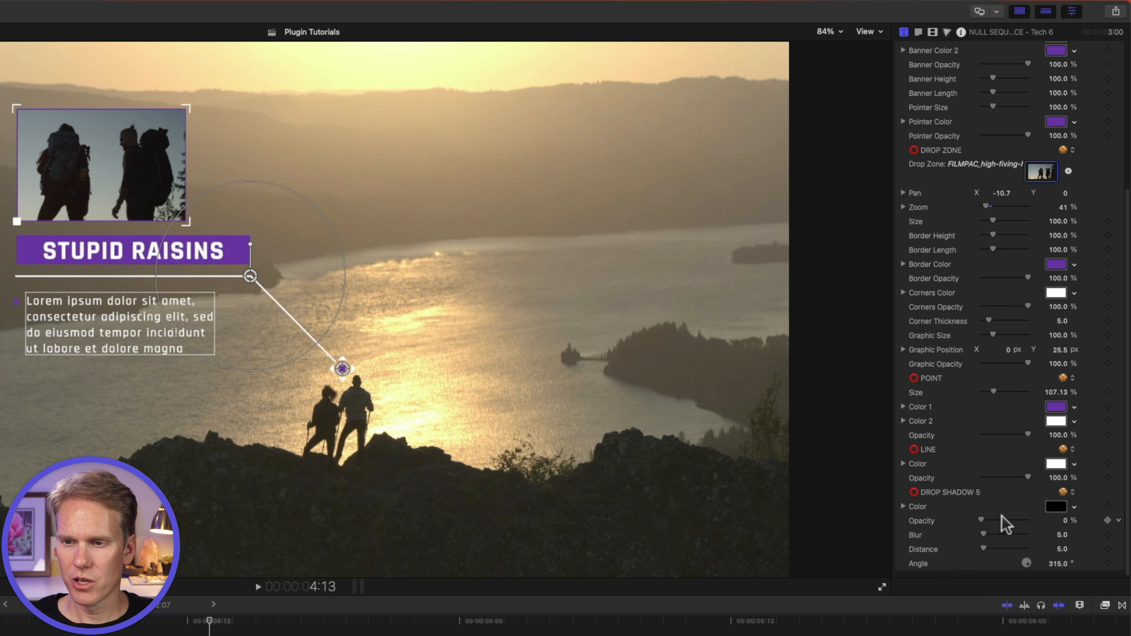
drag(981, 520, 1045, 519)
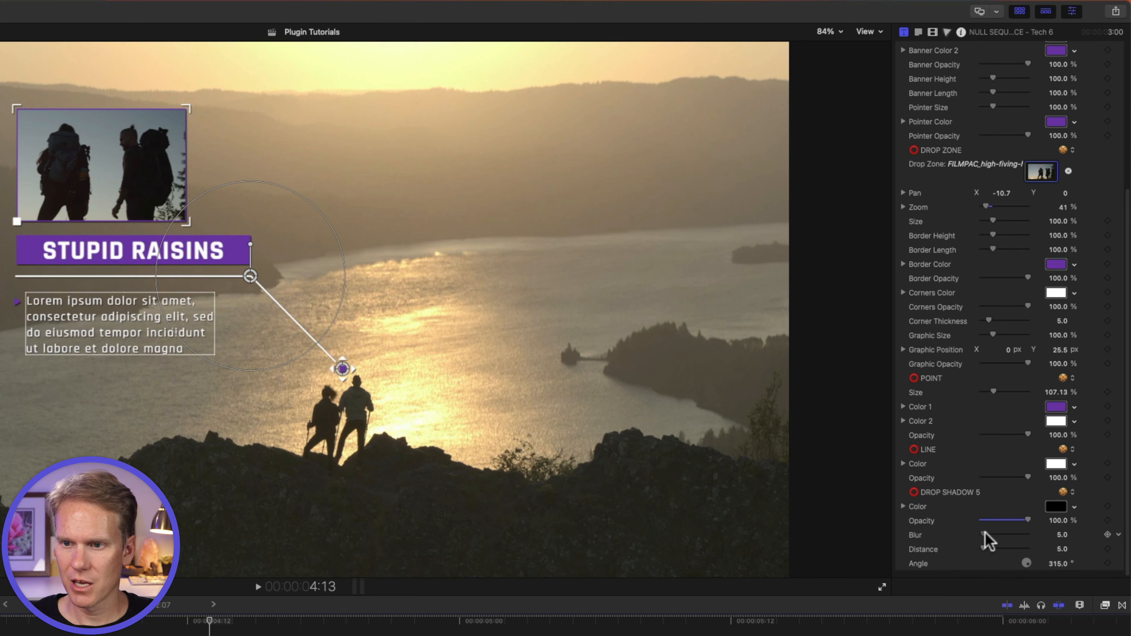
drag(984, 534, 1002, 535)
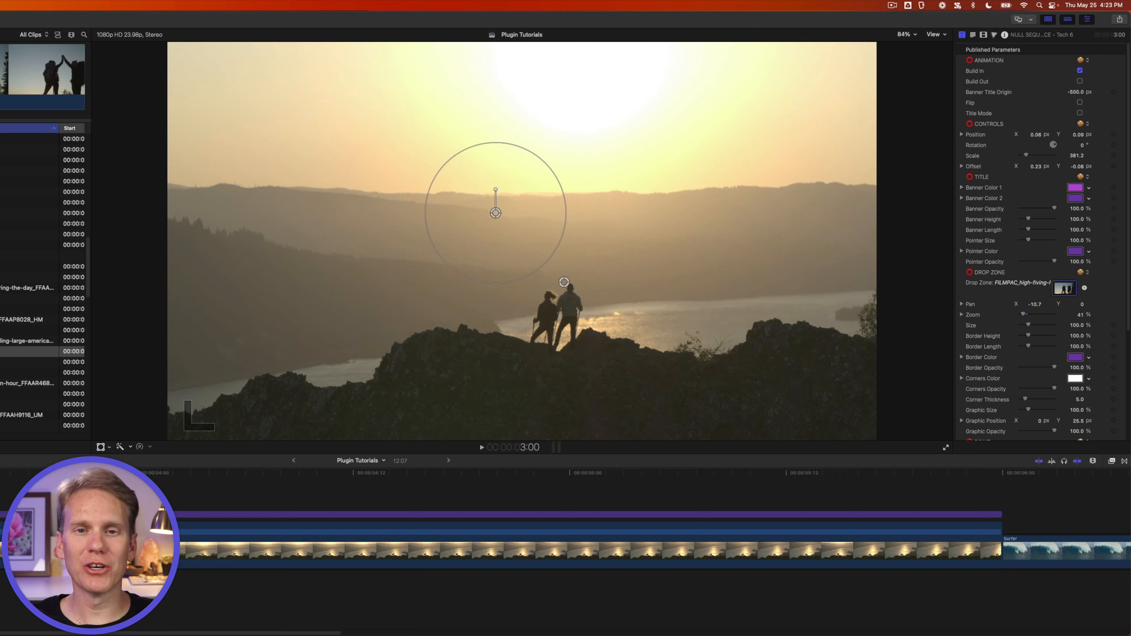
key(space)
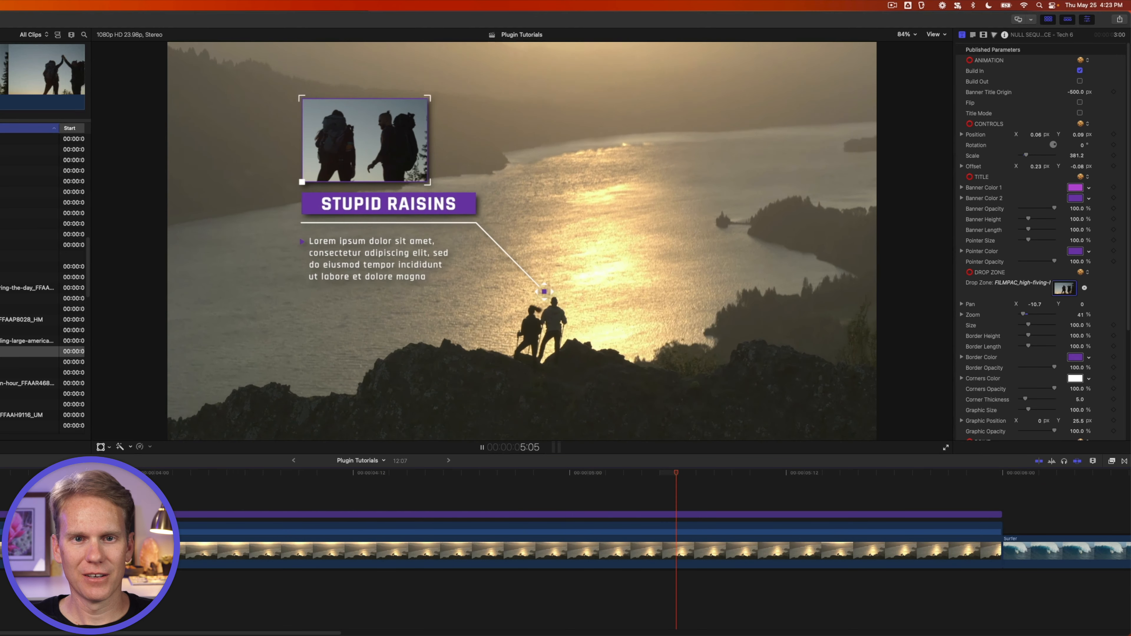
key(space)
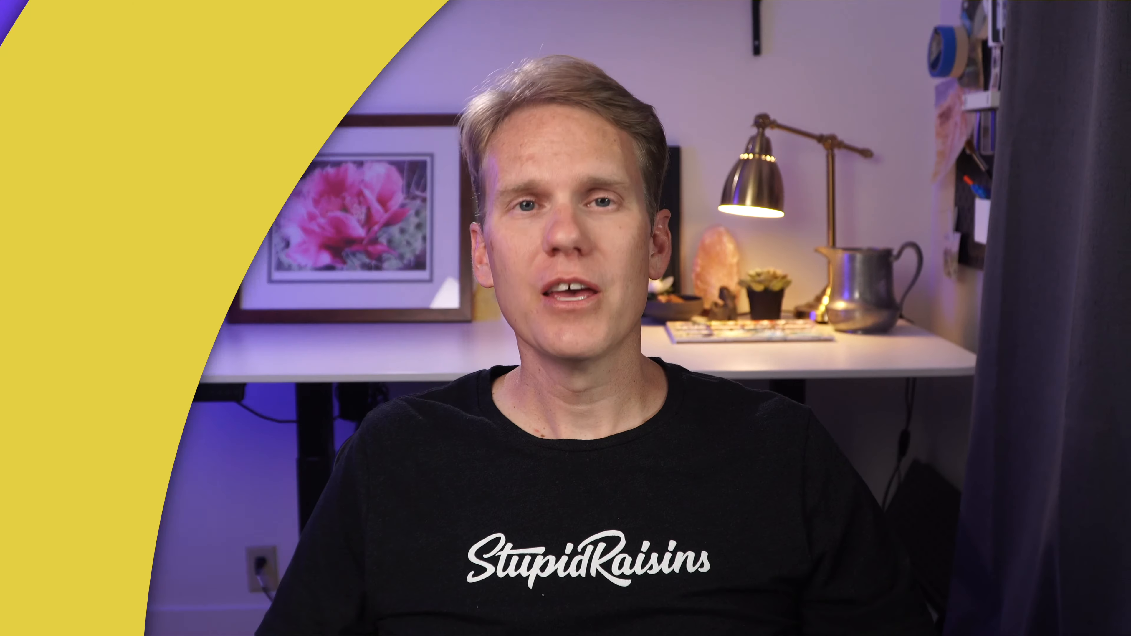